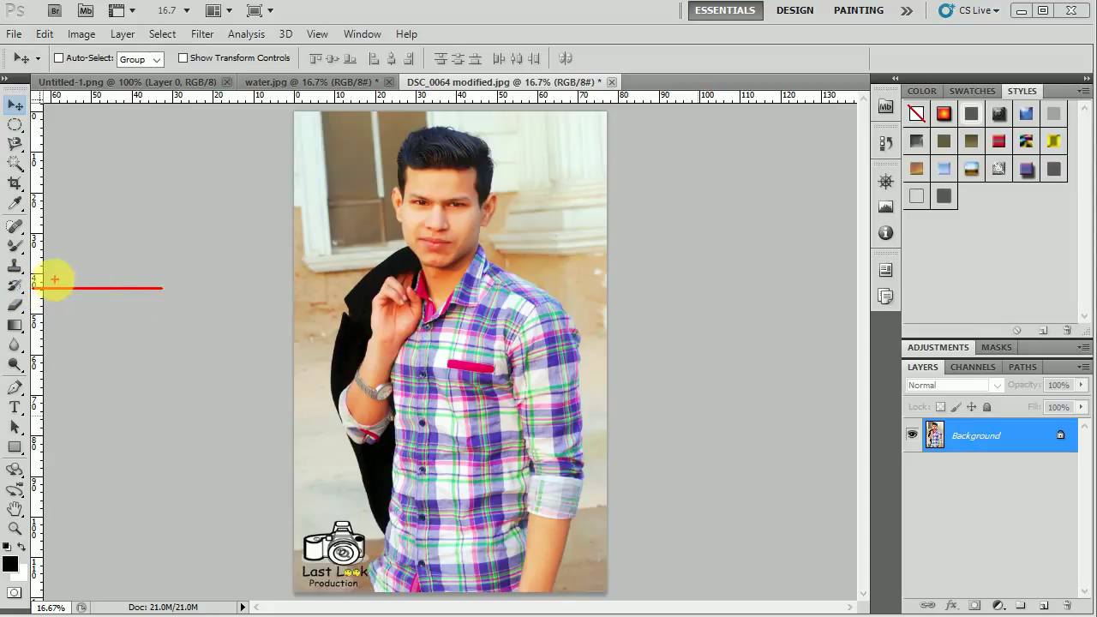
- Compare the Clone Stamp and History Brush variants, try Art History Brush, then settle on History Brush
drag(39, 289, 67, 305)
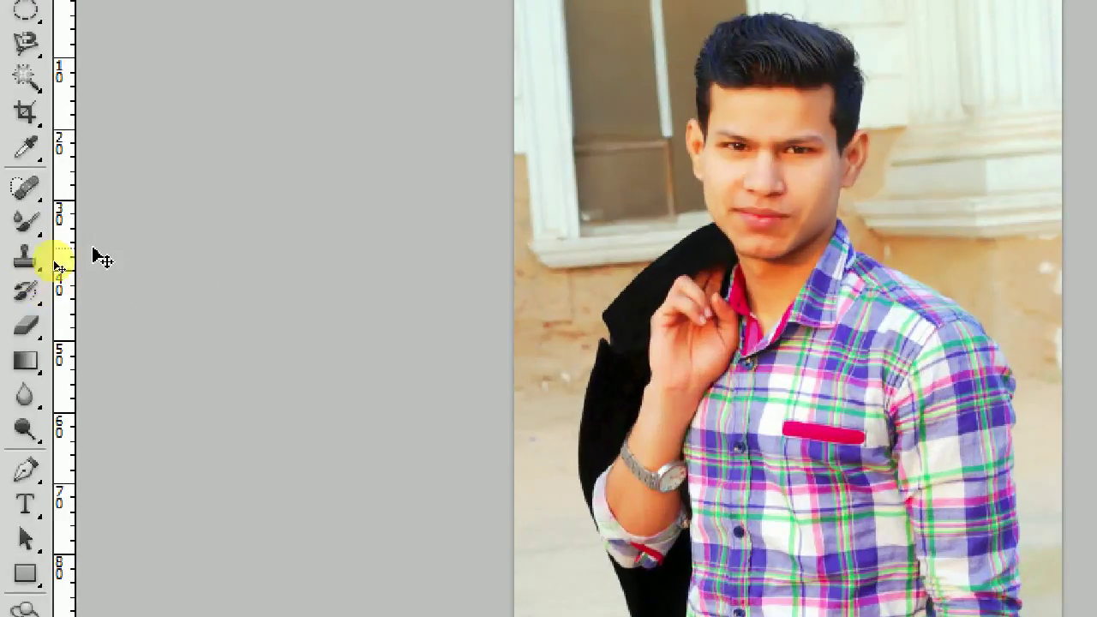
drag(26, 266, 175, 290)
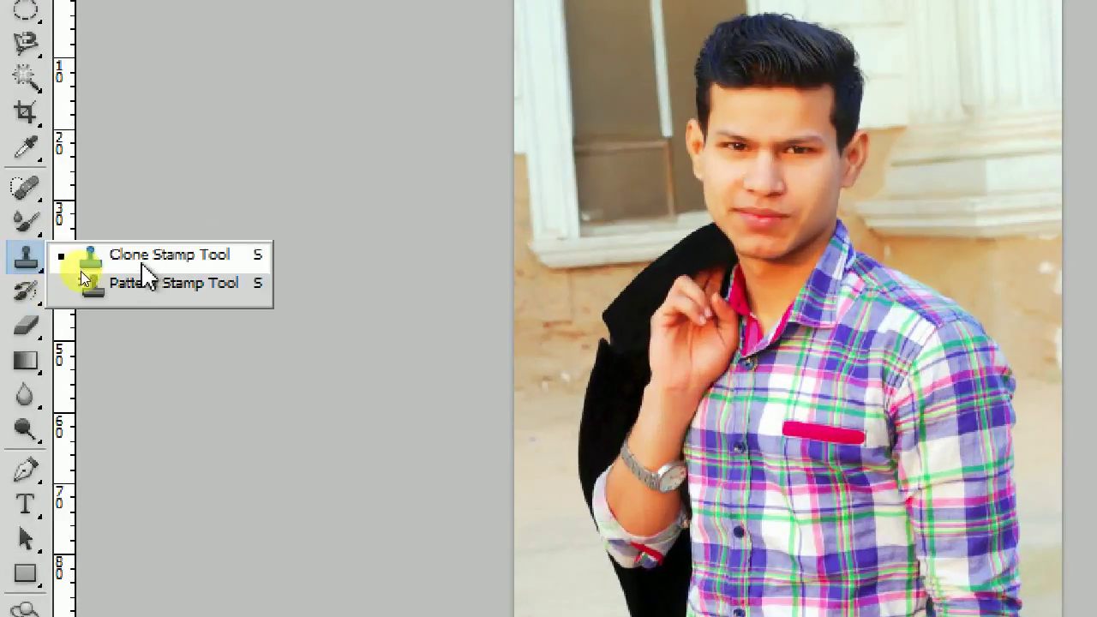
click(21, 291)
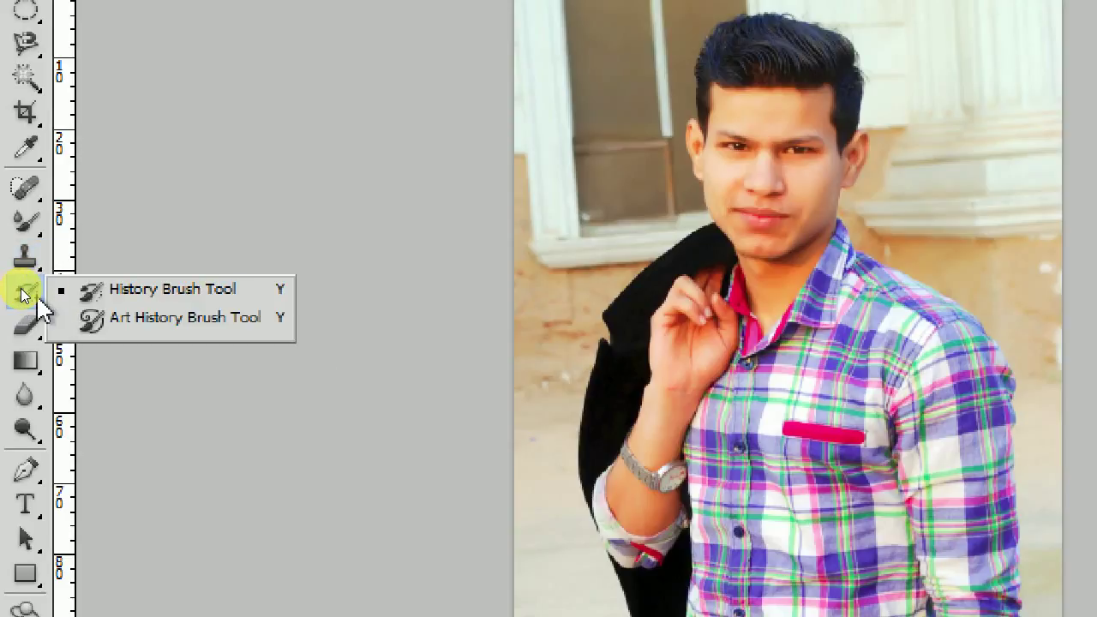
click(103, 291)
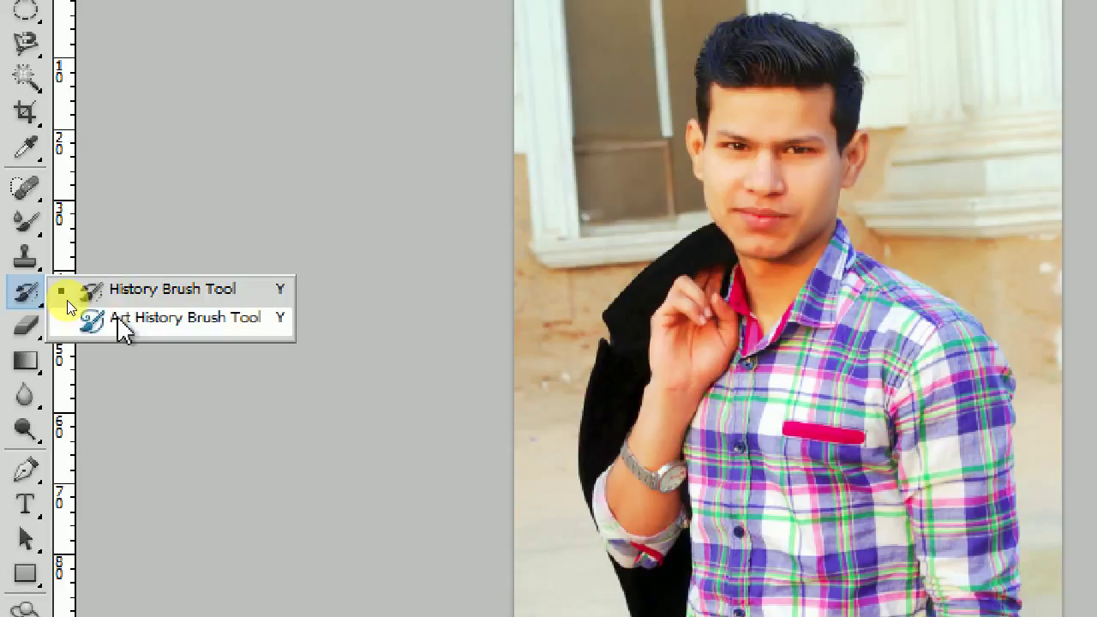
click(171, 323)
click(24, 294)
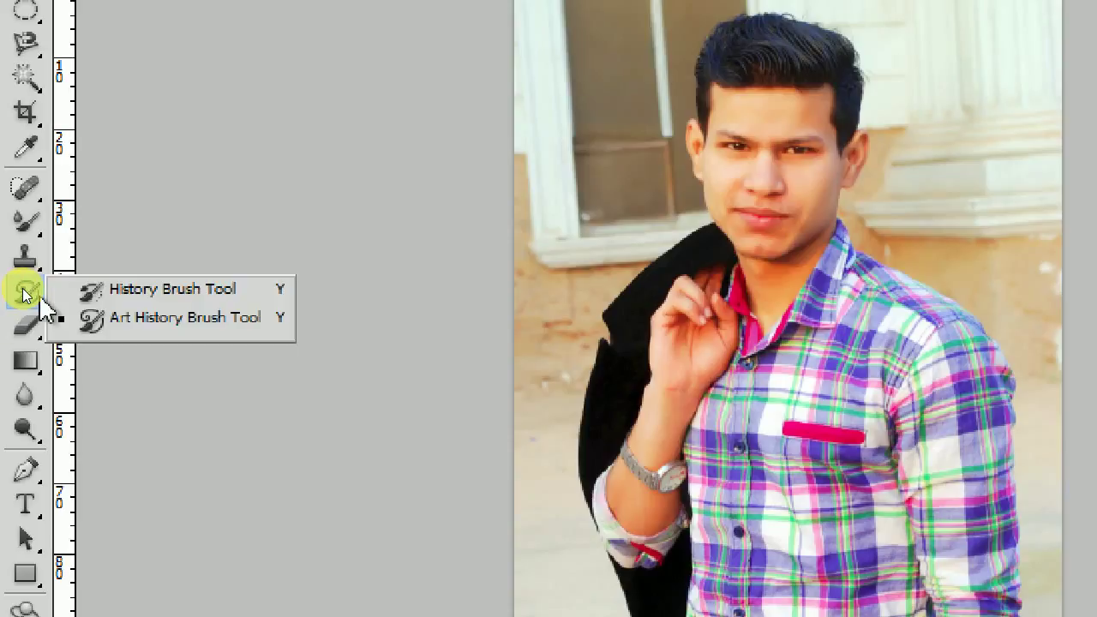
click(107, 291)
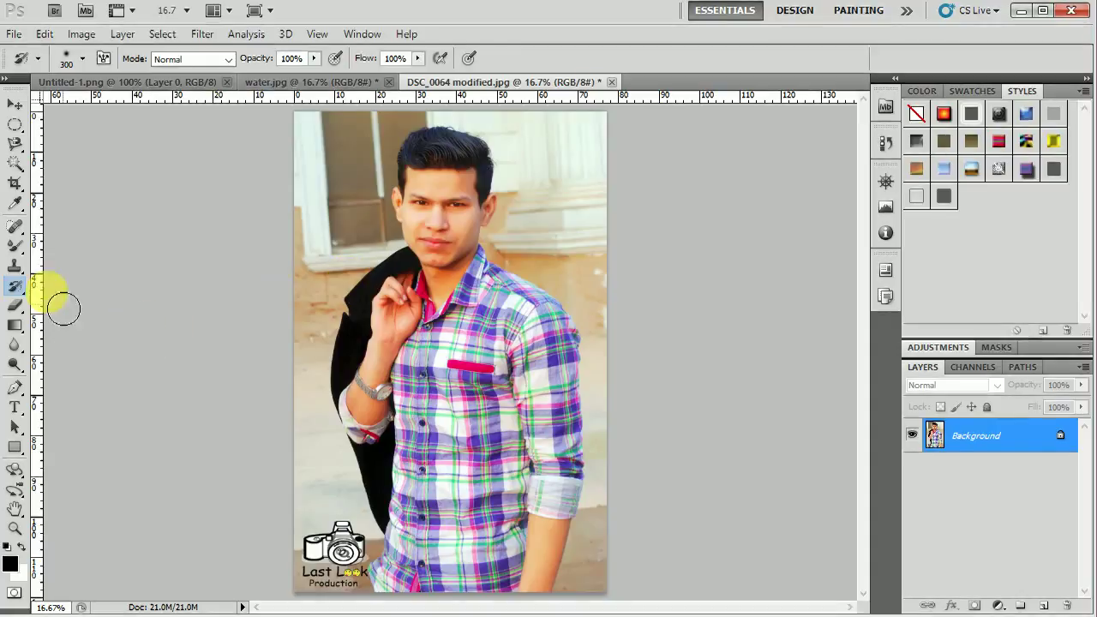
- Use the Clone Stamp at 45% opacity and bring up the water.jpg park photo
click(15, 266)
click(71, 266)
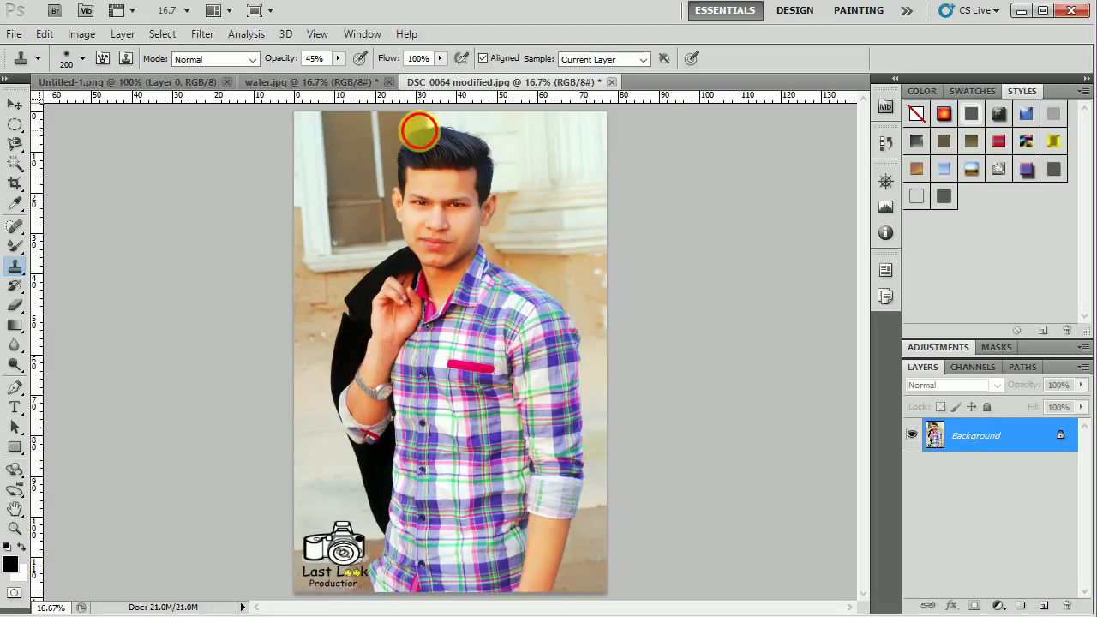
click(289, 82)
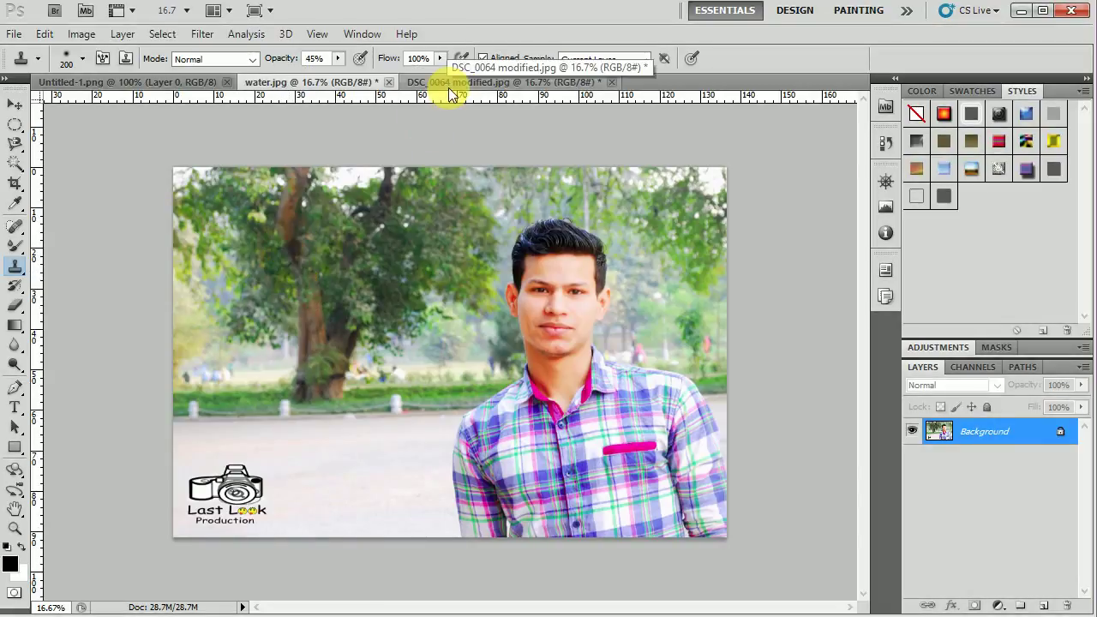
- Sample the man in DSC_0064 modified.jpg and clone him faintly over water.jpg's foliage and trunk
click(449, 90)
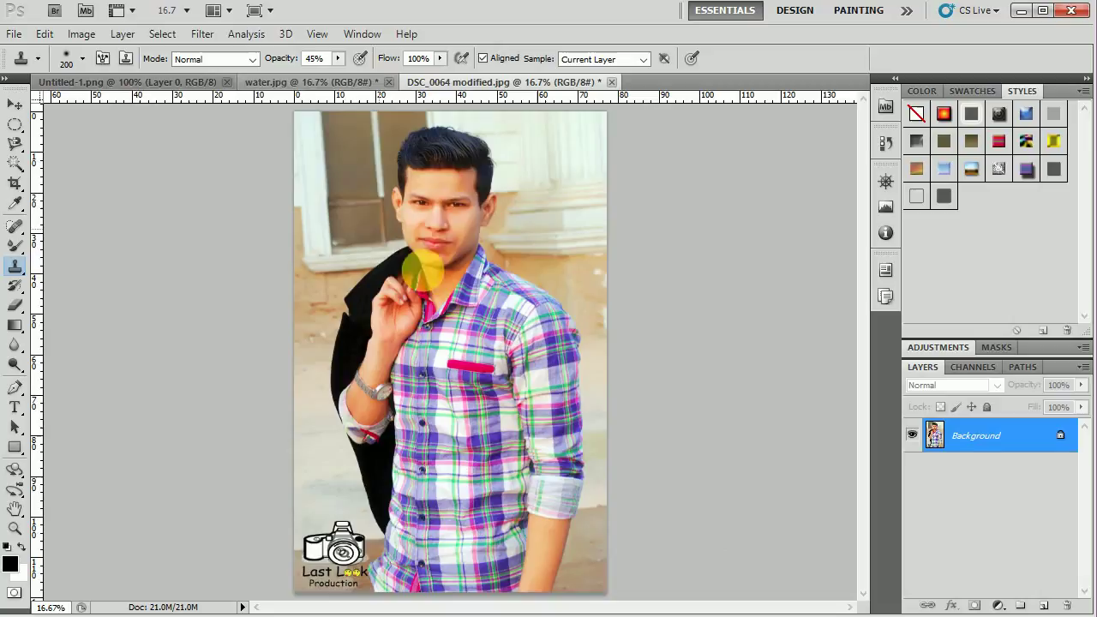
click(309, 83)
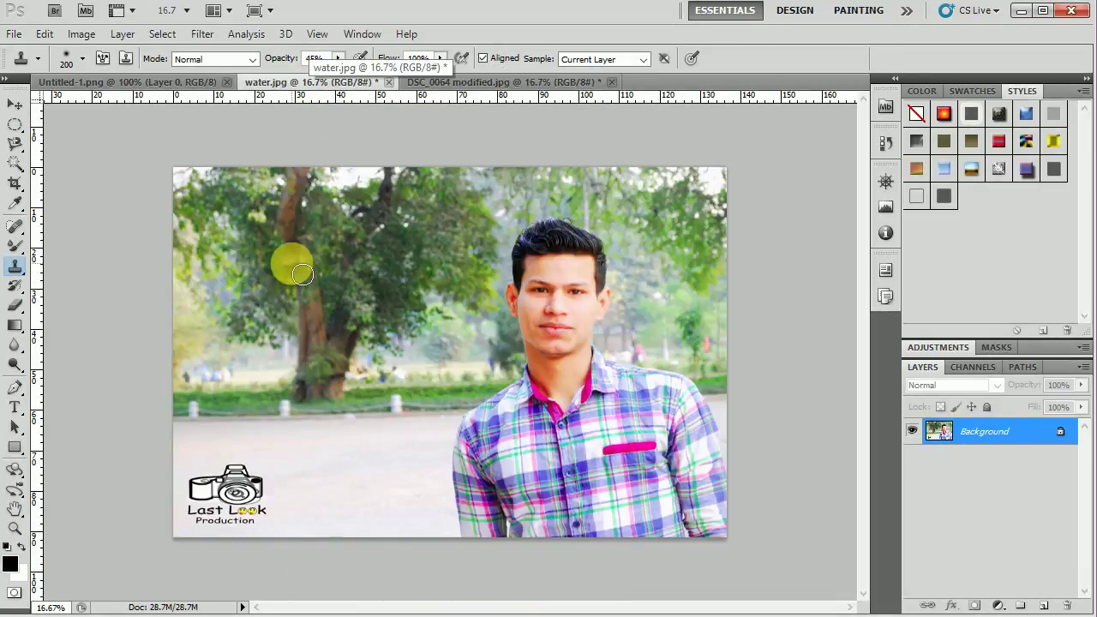
drag(303, 240, 283, 249)
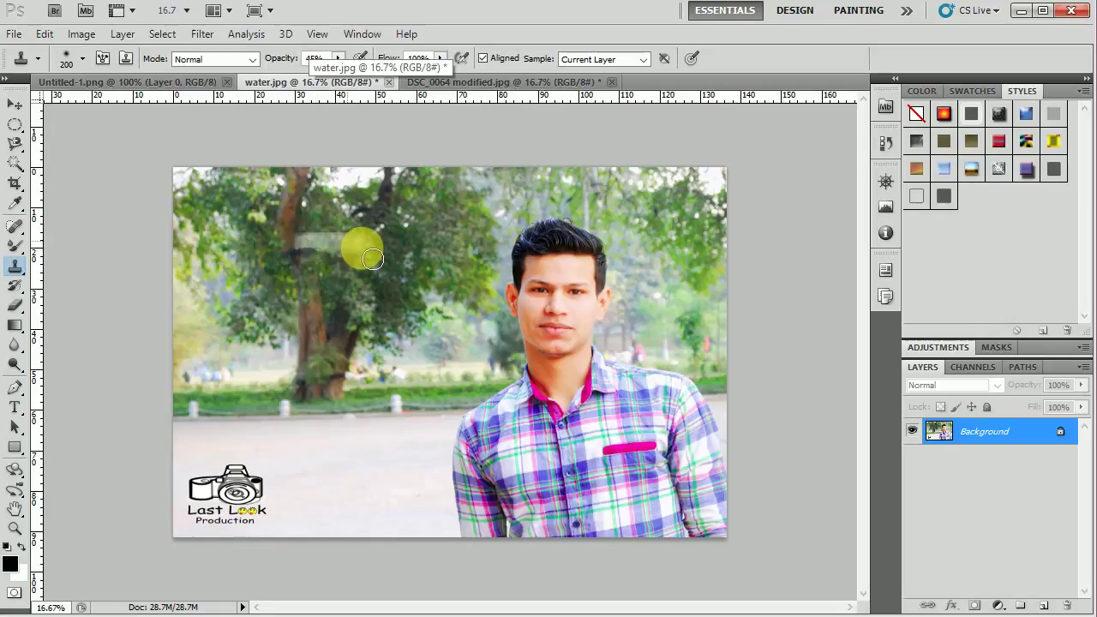
mouse_move(371, 302)
mouse_down()
mouse_move(276, 303)
mouse_move(355, 320)
mouse_move(272, 286)
mouse_move(288, 272)
mouse_move(262, 306)
mouse_move(265, 363)
mouse_move(325, 343)
mouse_move(355, 380)
mouse_move(355, 355)
mouse_move(384, 445)
mouse_move(408, 441)
mouse_move(404, 399)
mouse_move(454, 478)
mouse_move(428, 506)
mouse_move(411, 450)
mouse_move(383, 461)
mouse_move(383, 538)
mouse_up()
mouse_move(362, 502)
mouse_down()
mouse_move(350, 534)
mouse_move(318, 558)
mouse_move(294, 360)
mouse_move(291, 533)
mouse_move(274, 348)
mouse_move(257, 385)
mouse_move(208, 416)
mouse_move(217, 466)
mouse_move(196, 507)
mouse_move(238, 465)
mouse_move(269, 521)
mouse_move(191, 531)
mouse_move(306, 465)
mouse_up()
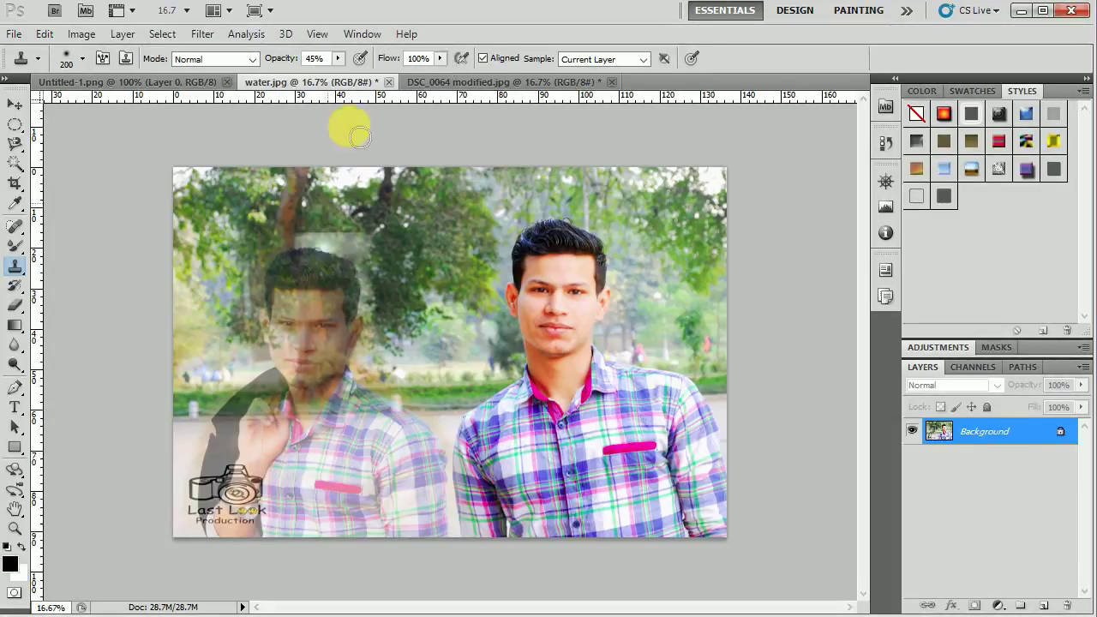
click(490, 82)
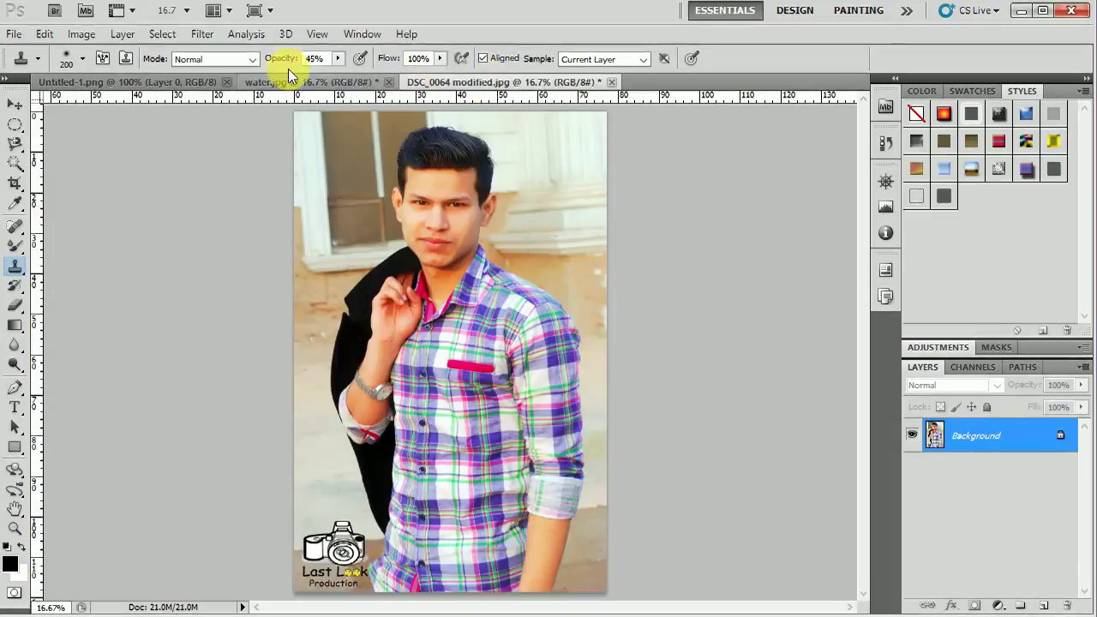
- Note the 45% clone opacity, return to water.jpg, and select the History Brush Tool
click(343, 55)
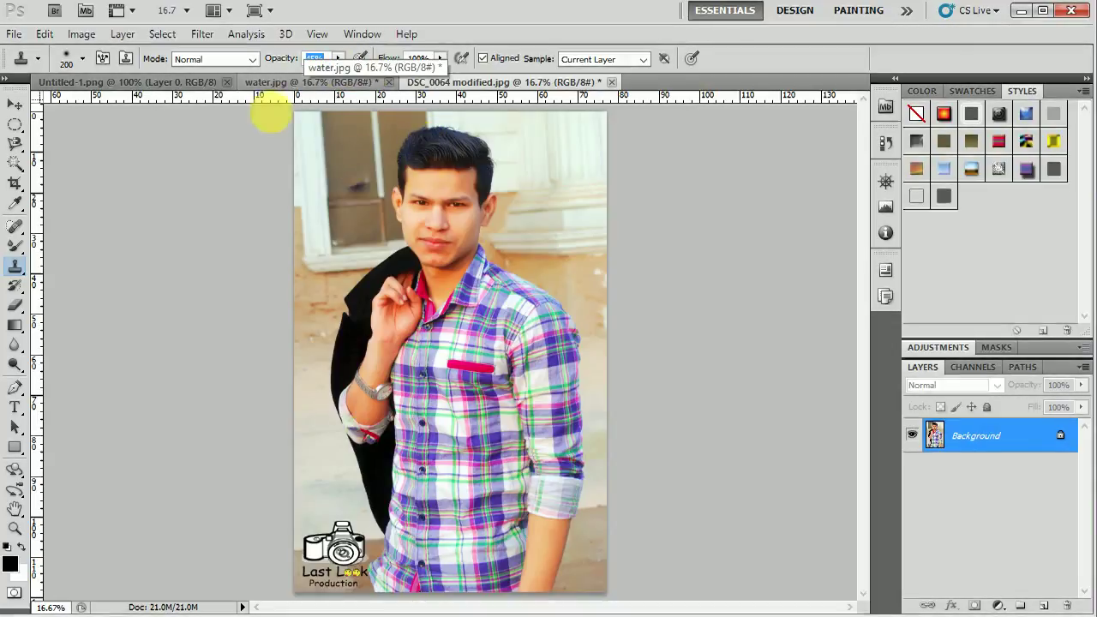
click(290, 83)
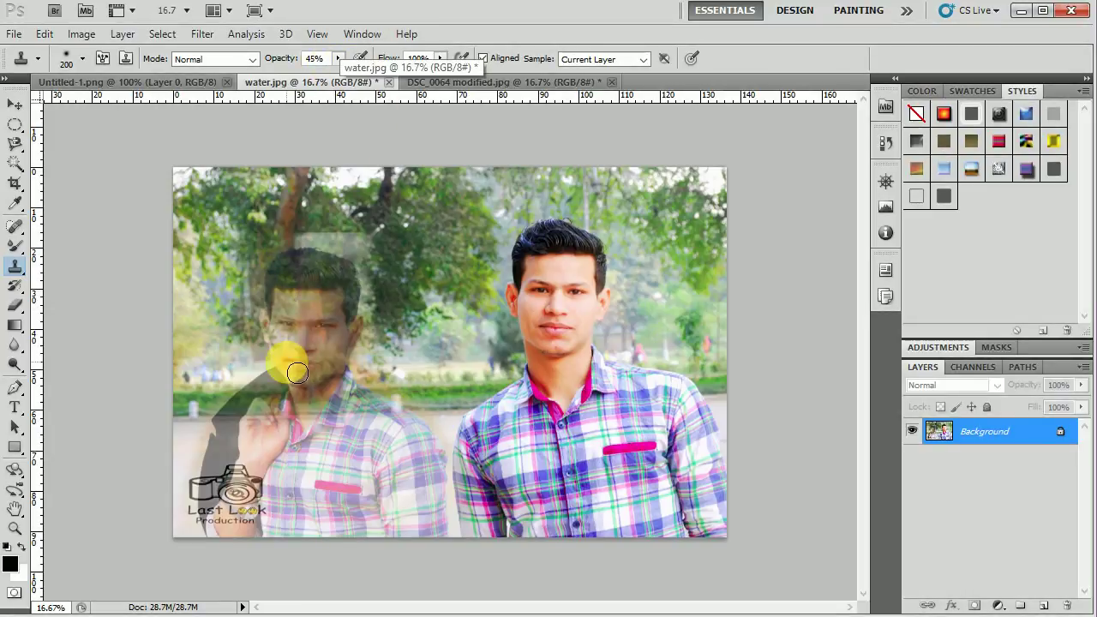
click(19, 291)
click(70, 289)
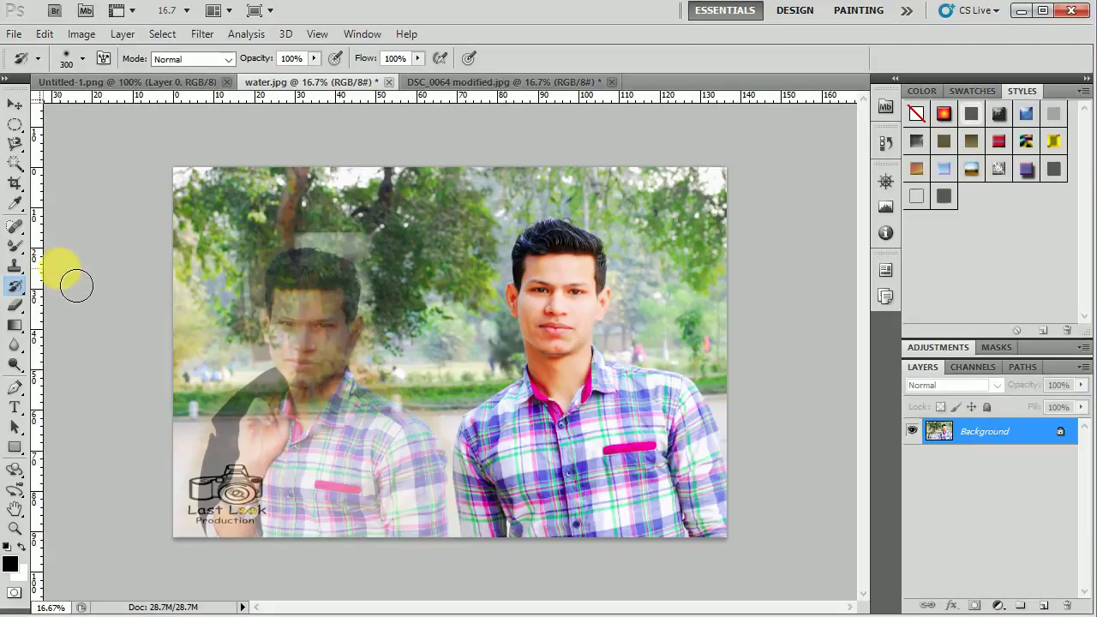
click(15, 267)
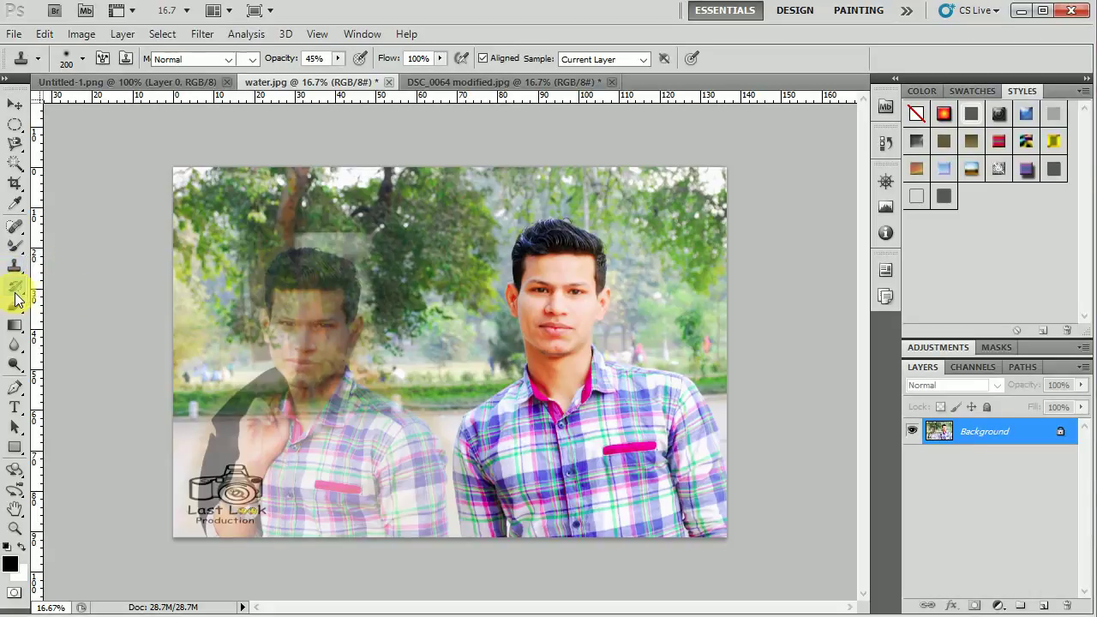
click(15, 286)
mouse_move(282, 246)
mouse_down()
mouse_move(252, 326)
mouse_move(366, 252)
mouse_move(257, 385)
mouse_move(306, 392)
mouse_move(363, 335)
mouse_move(297, 270)
mouse_move(221, 368)
mouse_move(265, 372)
mouse_move(196, 490)
mouse_move(264, 572)
mouse_move(289, 562)
mouse_move(323, 575)
mouse_move(366, 510)
mouse_move(422, 463)
mouse_move(416, 428)
mouse_move(468, 542)
mouse_up()
drag(296, 487, 258, 551)
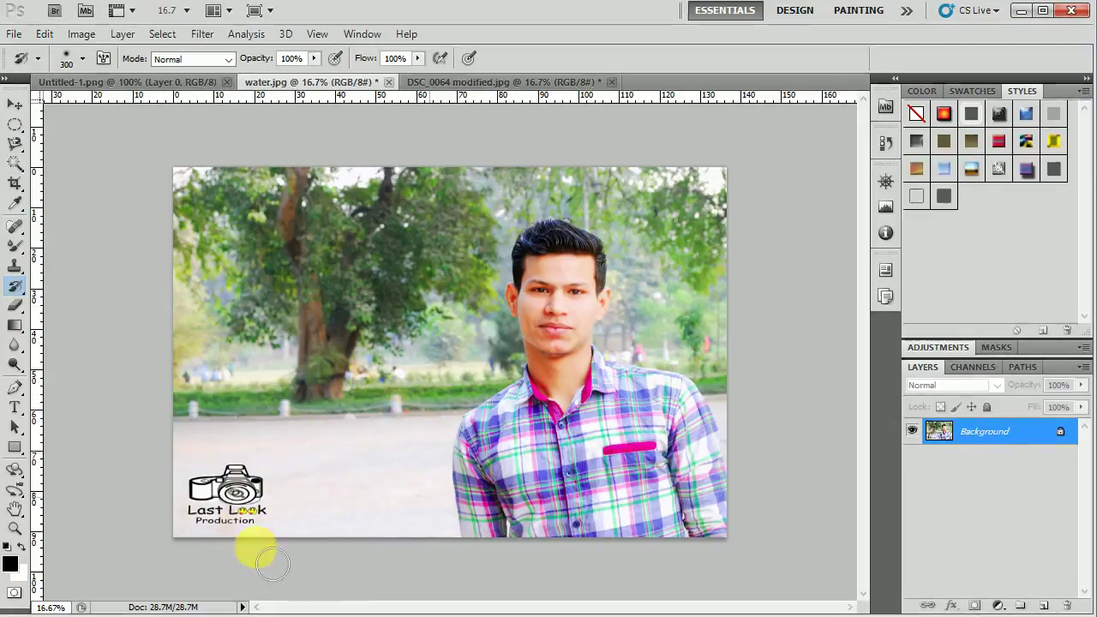
mouse_move(580, 264)
mouse_down()
mouse_move(566, 262)
mouse_move(586, 379)
mouse_move(531, 484)
mouse_up()
mouse_move(616, 439)
mouse_down()
mouse_move(703, 557)
mouse_move(382, 214)
mouse_move(408, 368)
mouse_move(559, 482)
mouse_move(758, 495)
mouse_move(381, 339)
mouse_move(447, 485)
mouse_move(397, 502)
mouse_move(269, 317)
mouse_move(360, 506)
mouse_move(349, 383)
mouse_move(397, 257)
mouse_move(435, 296)
mouse_move(356, 294)
mouse_move(358, 371)
mouse_move(326, 350)
mouse_move(334, 325)
mouse_up()
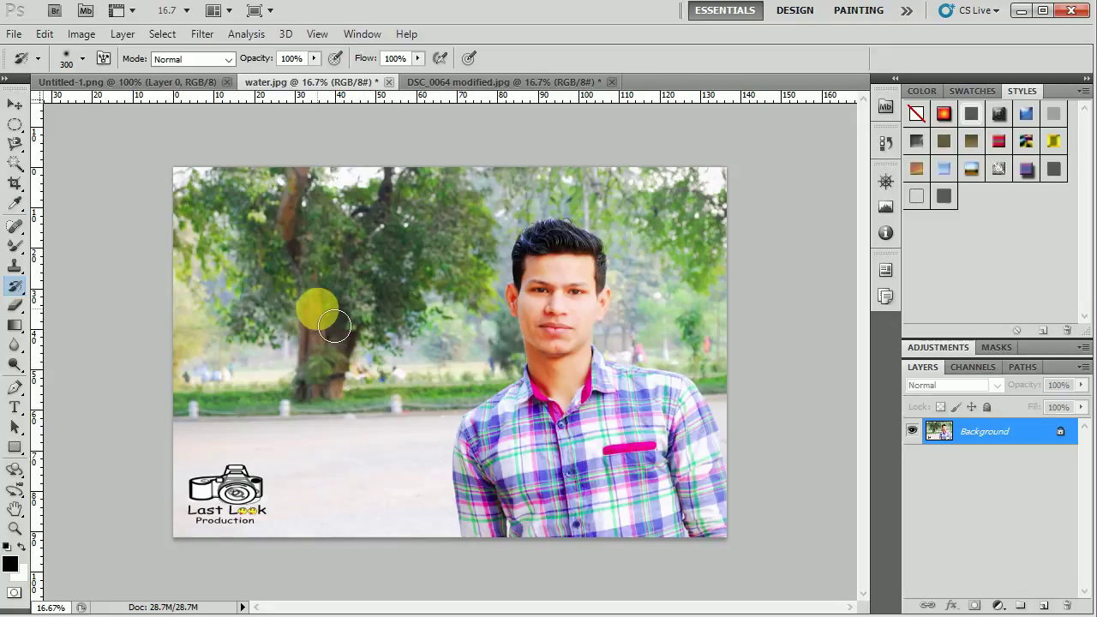
key(ctrl+alt+z)
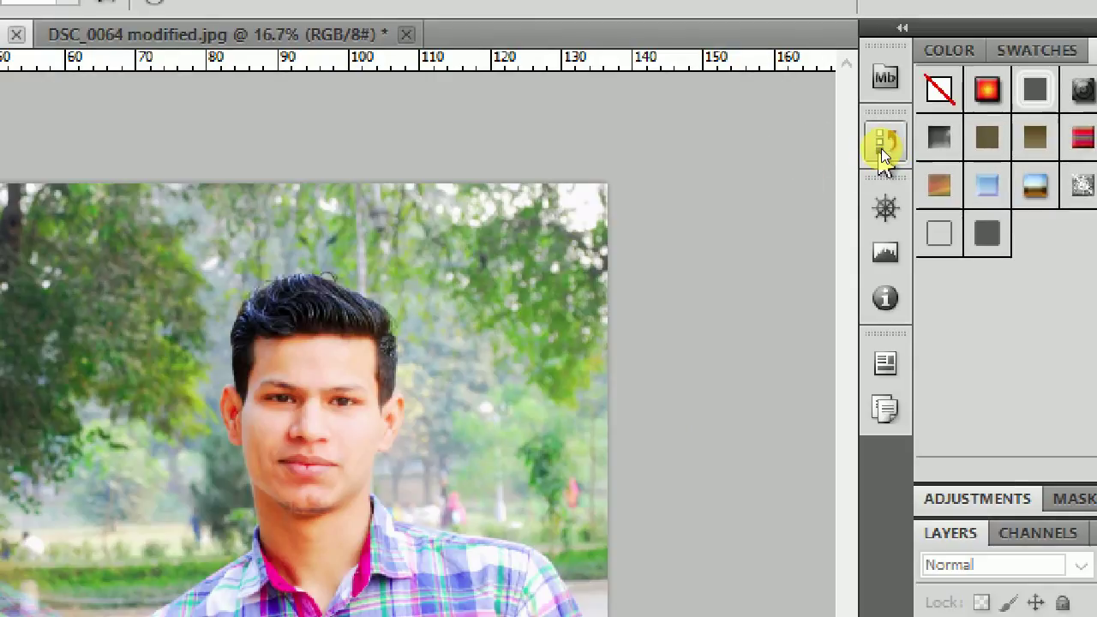
- Revert to the water.jpg snapshot in the History panel and compare it with the cloned state
click(883, 147)
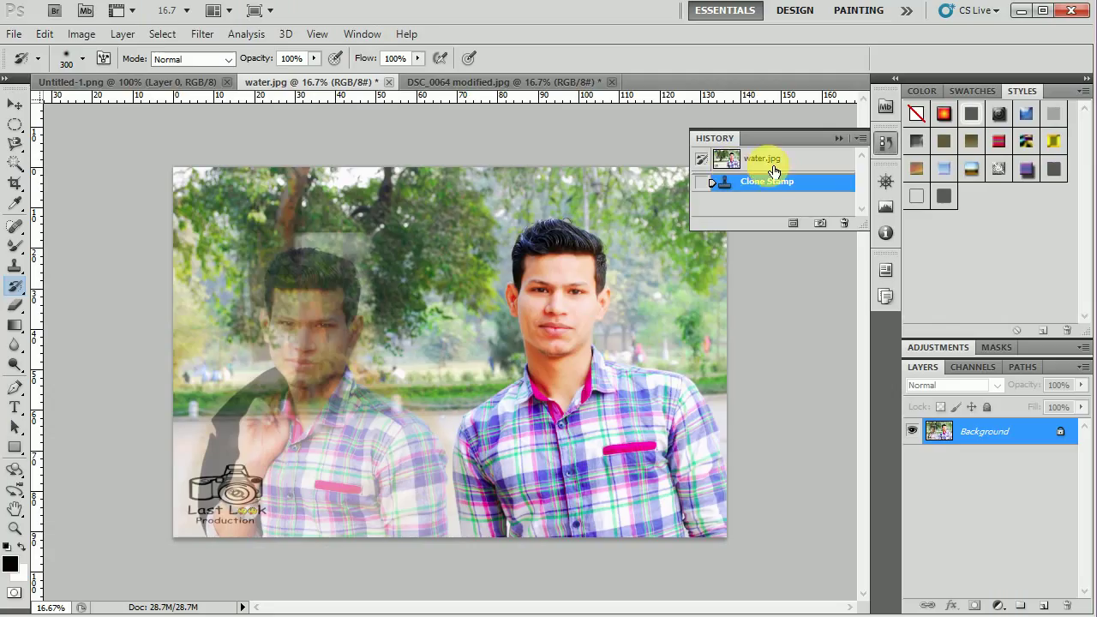
click(773, 168)
click(762, 182)
click(764, 161)
click(759, 184)
- Restore the original image over the tree area with History Brush strokes
click(388, 206)
click(435, 200)
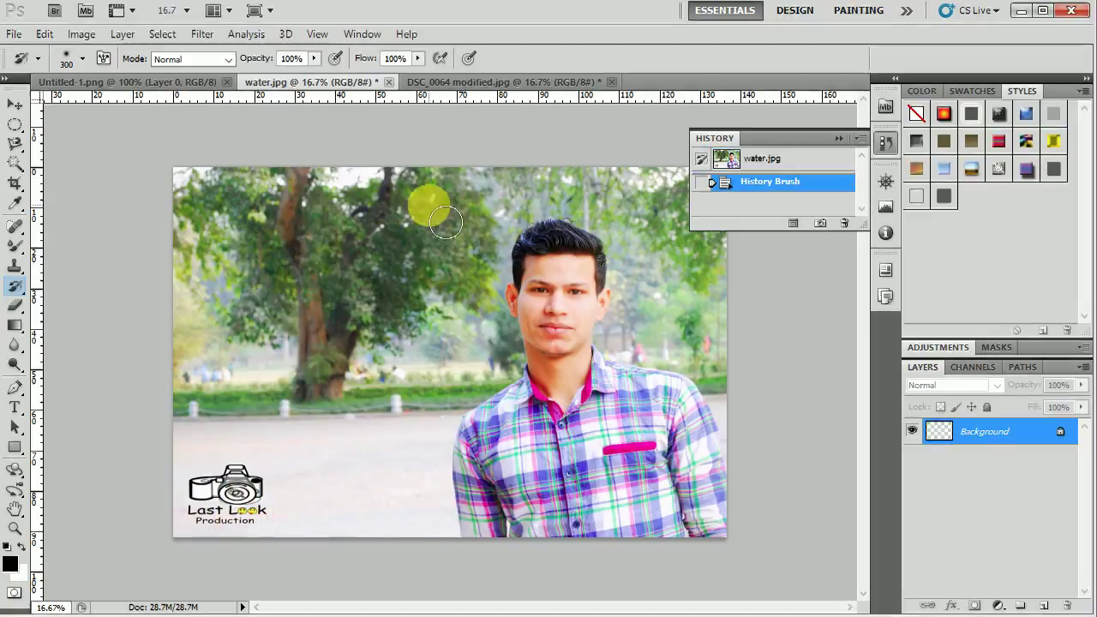
click(373, 218)
drag(386, 237, 335, 227)
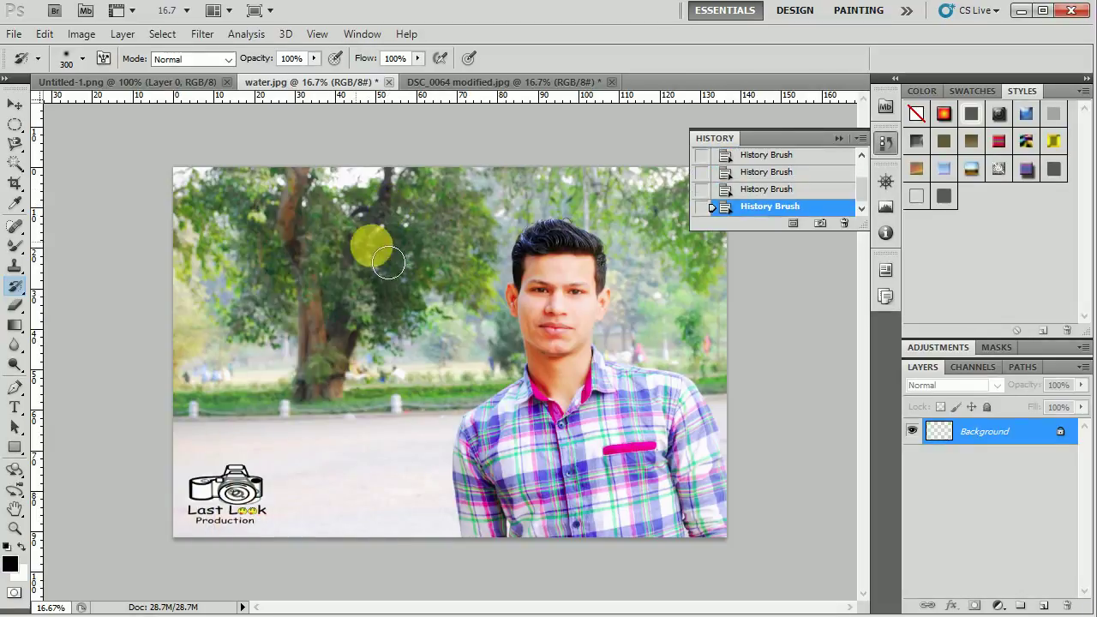
- Step back through the History Brush strokes to the original water.jpg snapshot
click(786, 176)
click(784, 165)
scroll(784, 176, up, 1)
scroll(787, 182, up, 1)
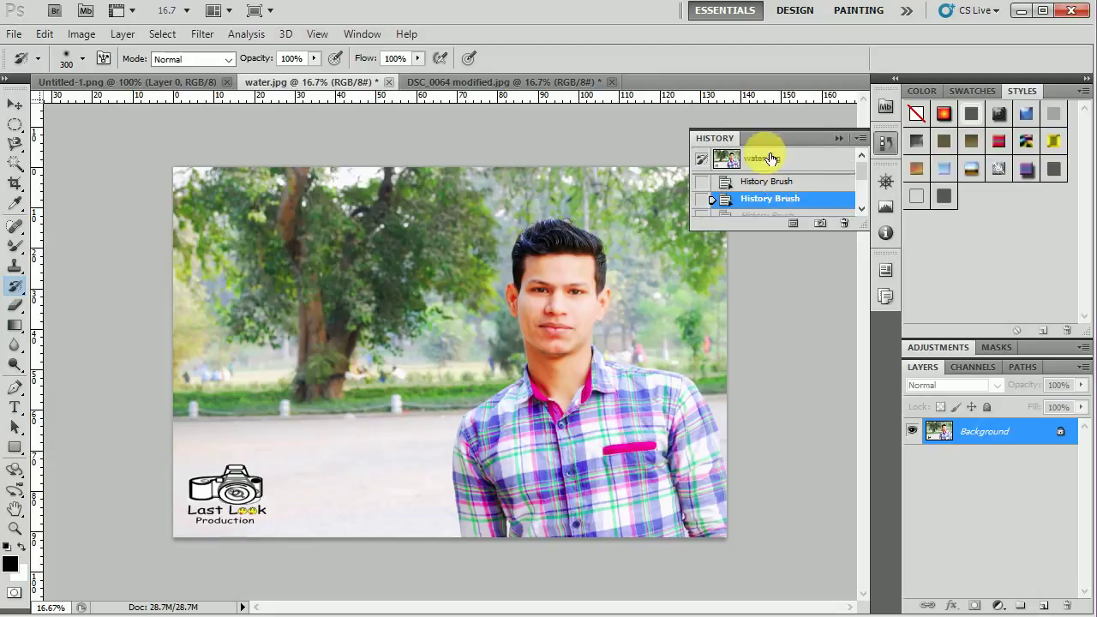
click(763, 158)
- Reselect the History Brush, repaint the original over the tree and trunk, then view DSC_0064 modified.jpg
click(843, 138)
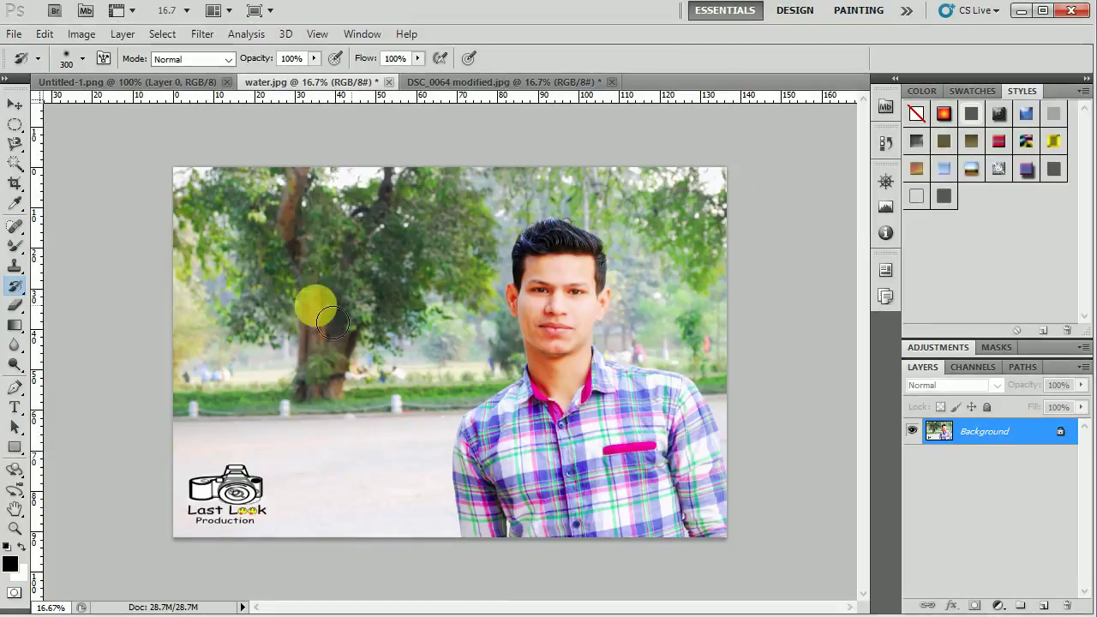
right_click(16, 285)
click(96, 284)
mouse_move(183, 237)
mouse_down()
mouse_move(262, 339)
mouse_move(290, 317)
mouse_up()
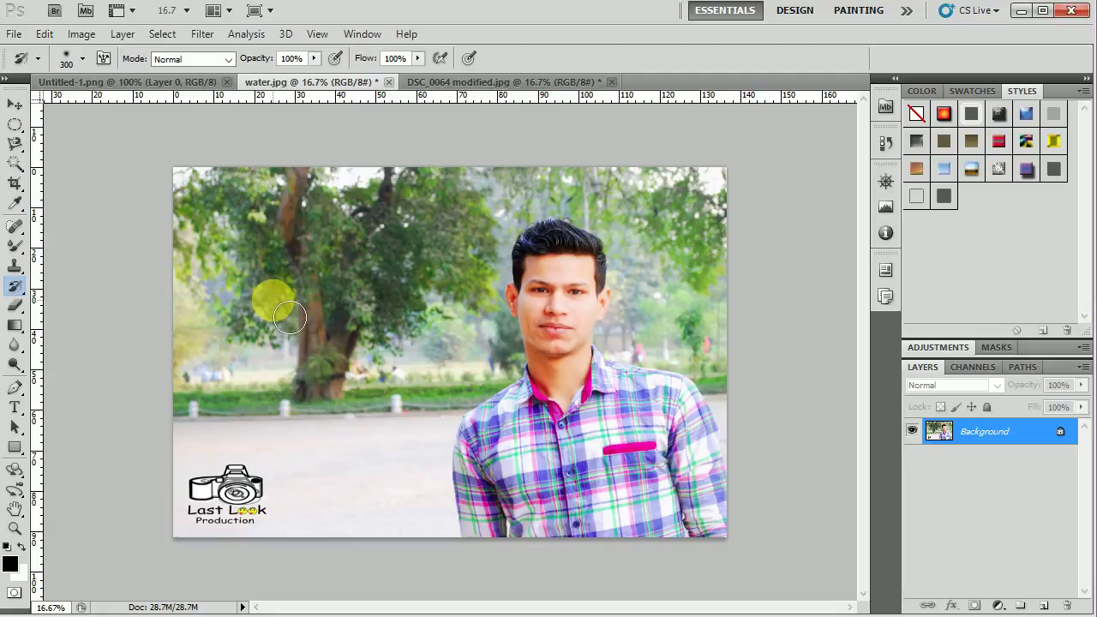
drag(290, 317, 305, 245)
click(467, 82)
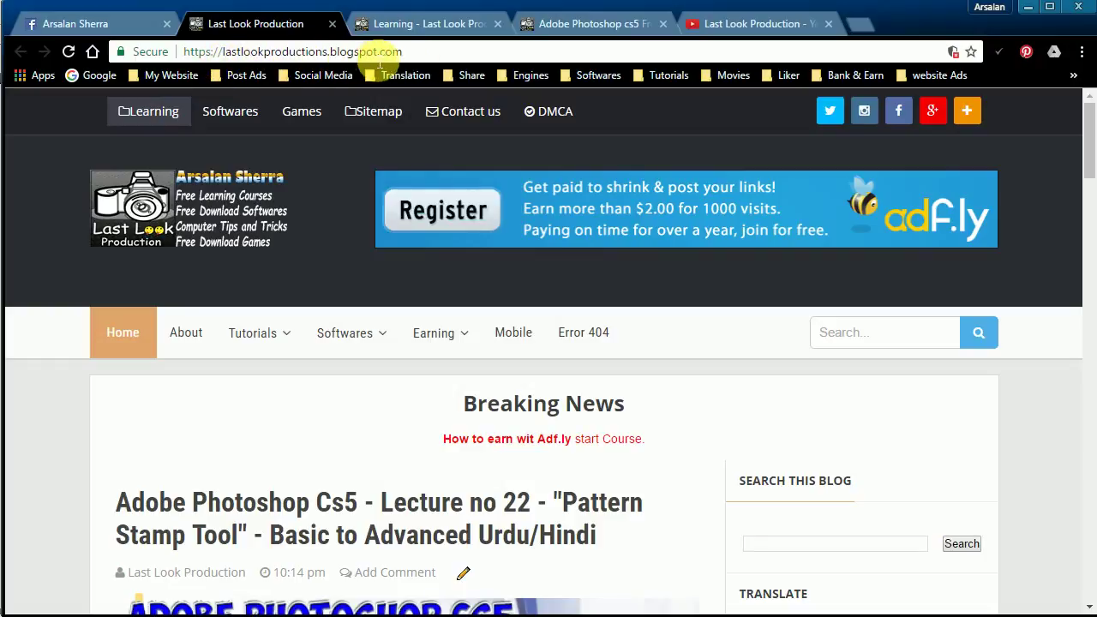
- Go to the blog's Learning page and open the Photoshop cs5 course page
click(414, 25)
scroll(343, 367, down, 5)
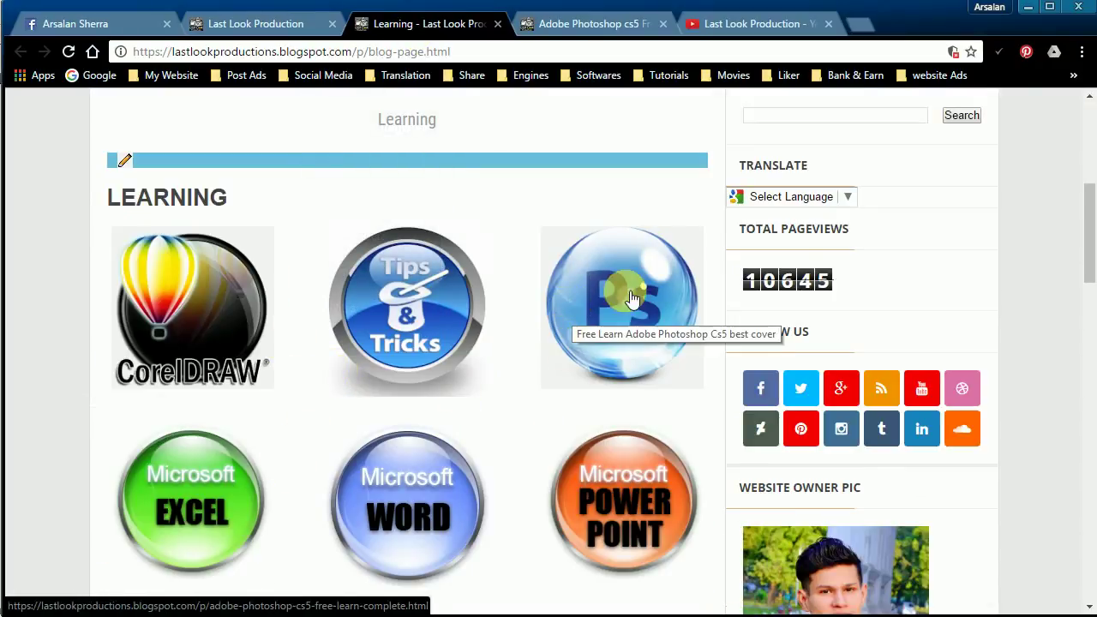
click(562, 23)
- Scroll the lecture list to the footer, return to the top, then switch to the YouTube channel
scroll(213, 455, down, 5)
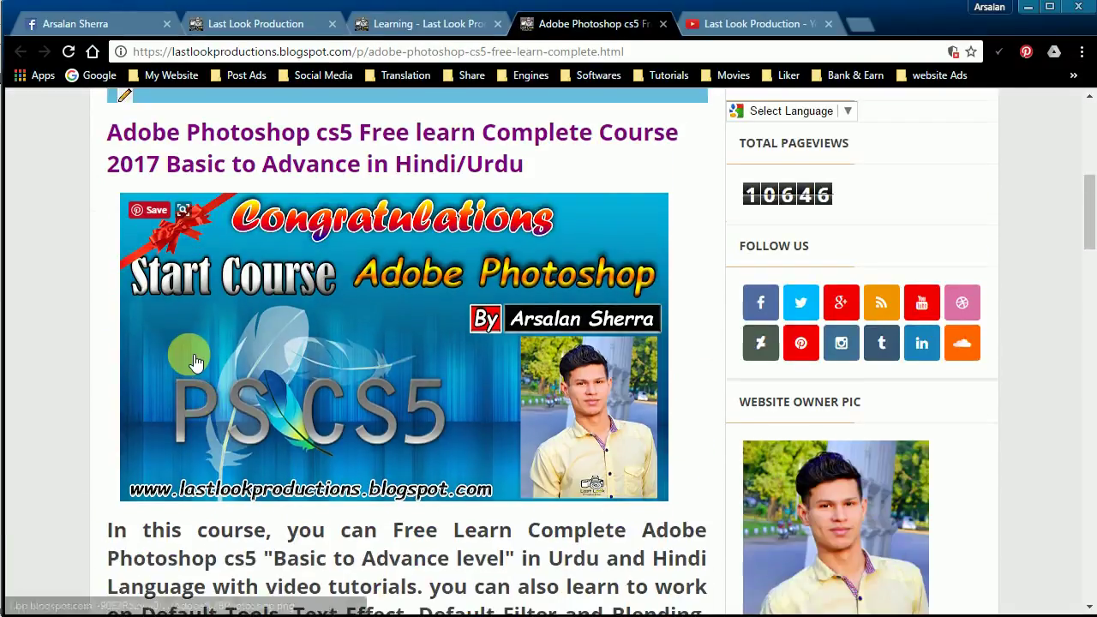
scroll(193, 355, down, 7)
scroll(135, 375, down, 1)
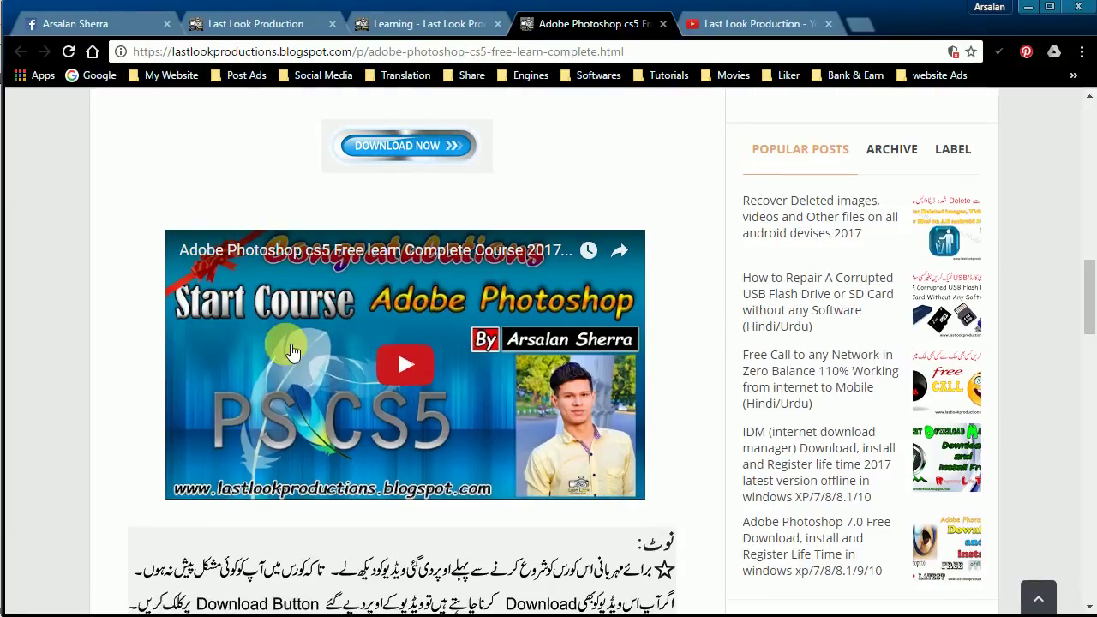
scroll(292, 352, down, 3)
scroll(237, 325, down, 1)
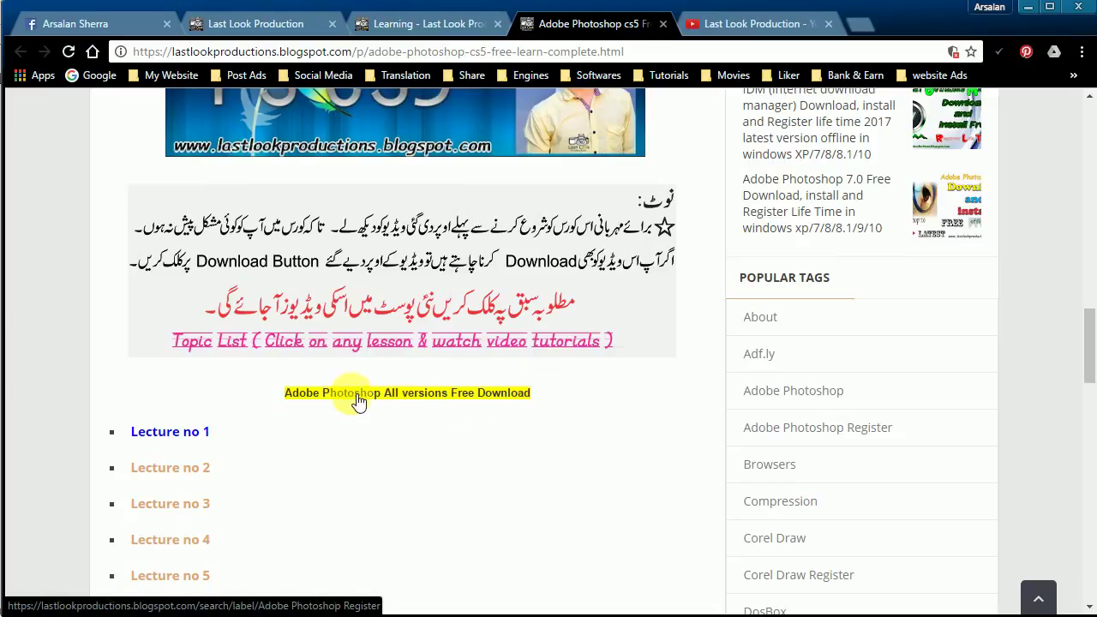
scroll(343, 396, down, 4)
scroll(175, 184, down, 2)
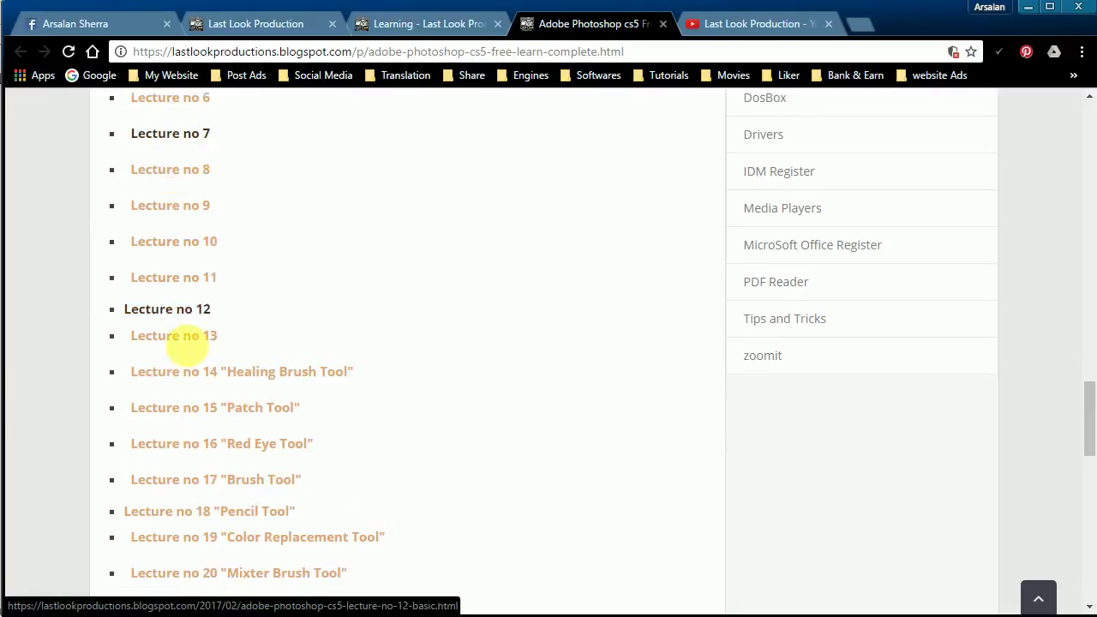
scroll(195, 227, down, 2)
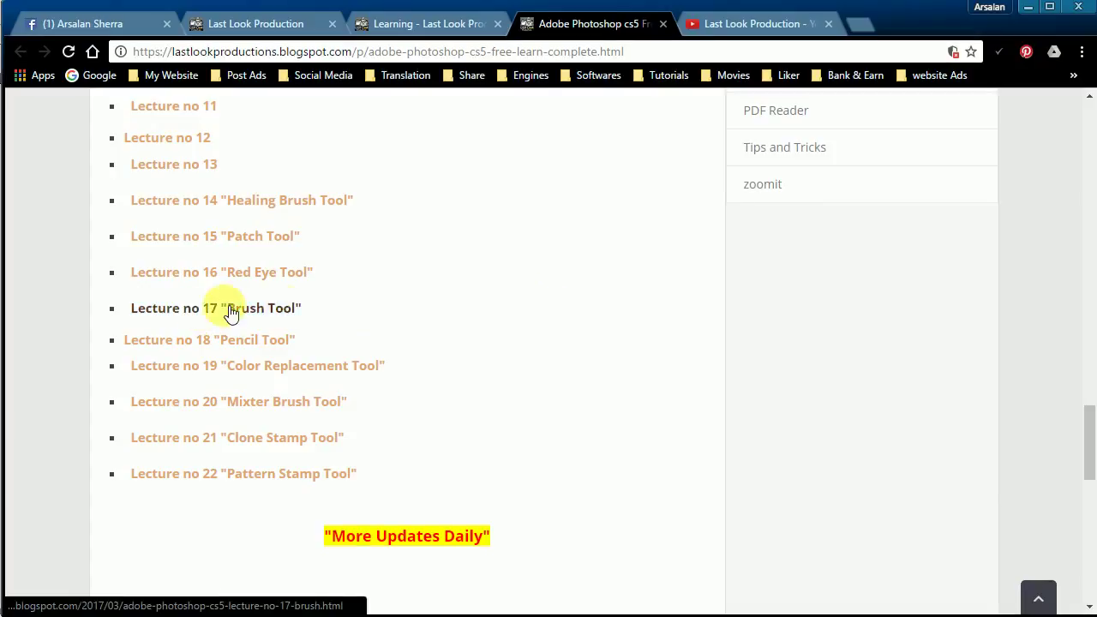
scroll(877, 408, down, 5)
scroll(877, 408, down, 3)
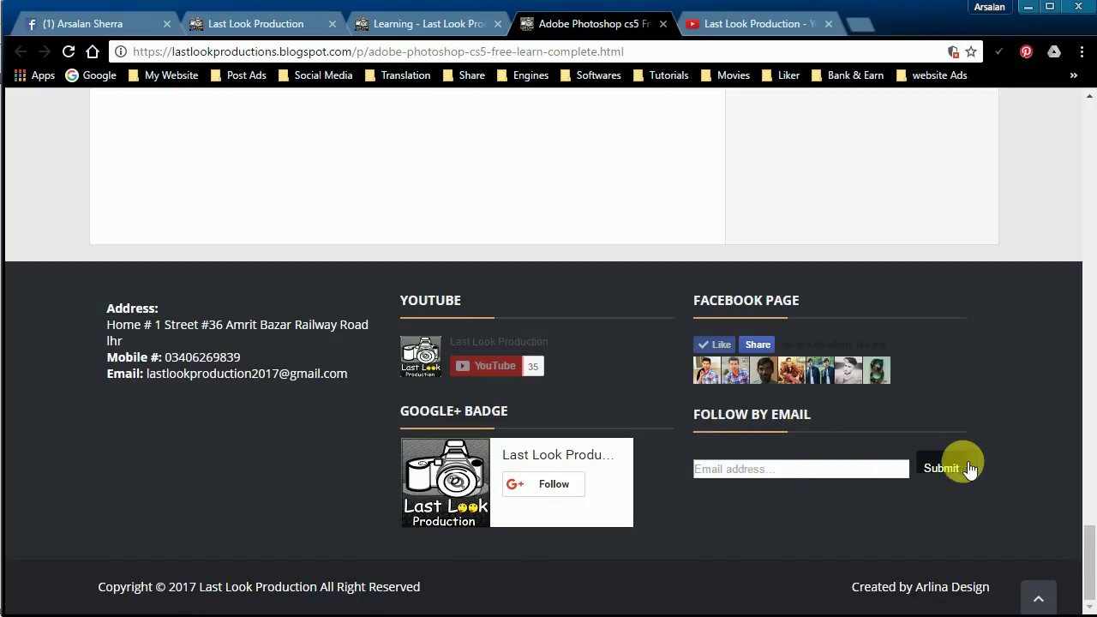
click(1038, 598)
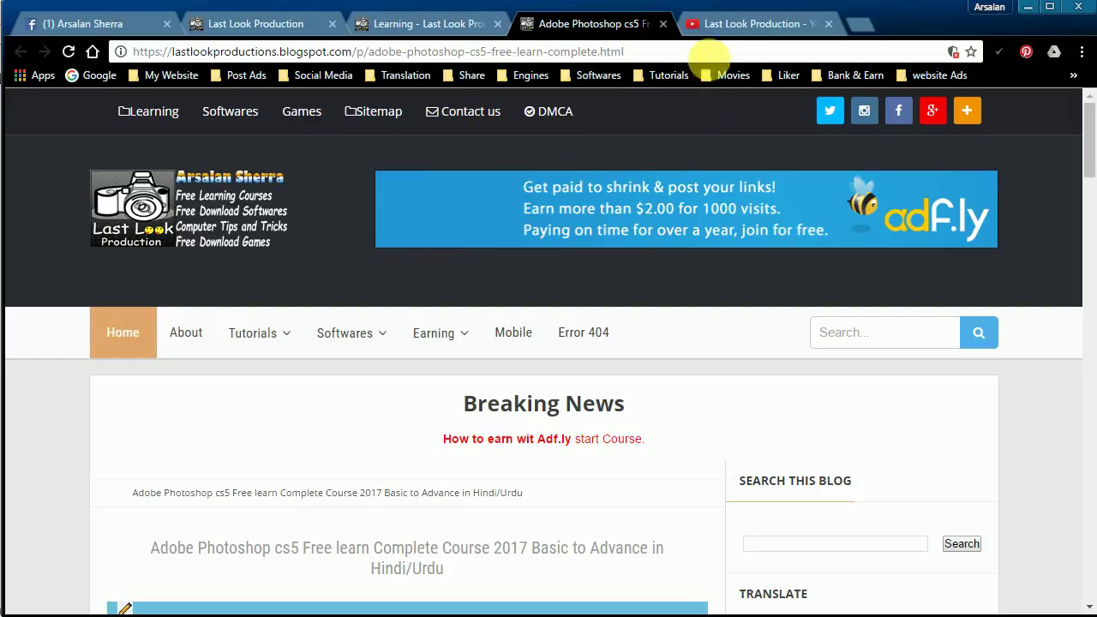
click(724, 25)
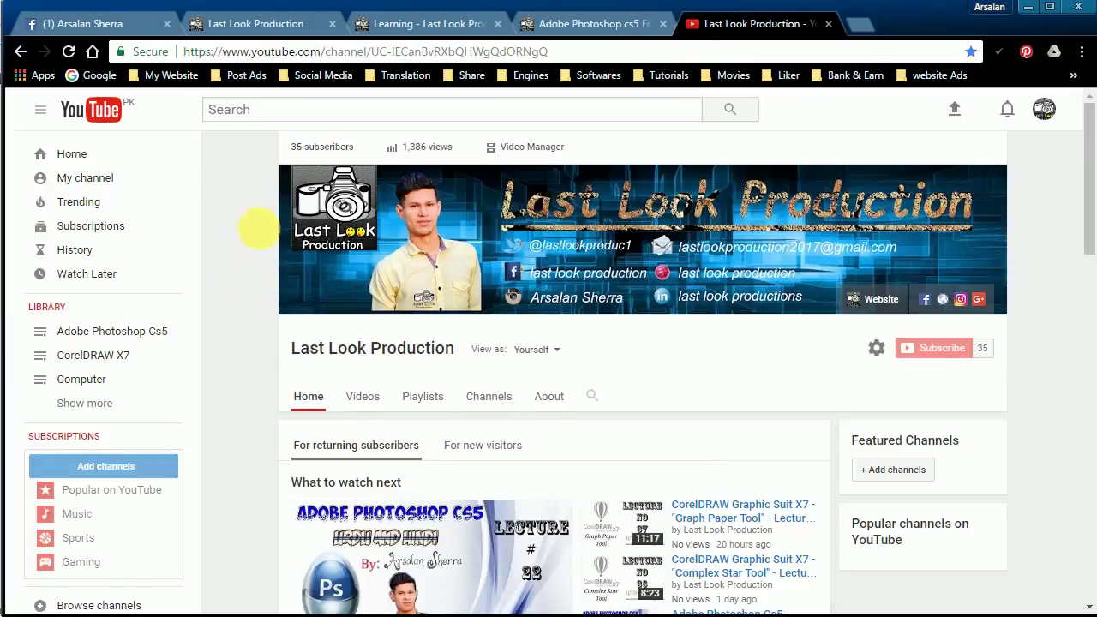
- Mark the channel header and Subscribe button with red boxes, then clear them
drag(275, 133, 1009, 413)
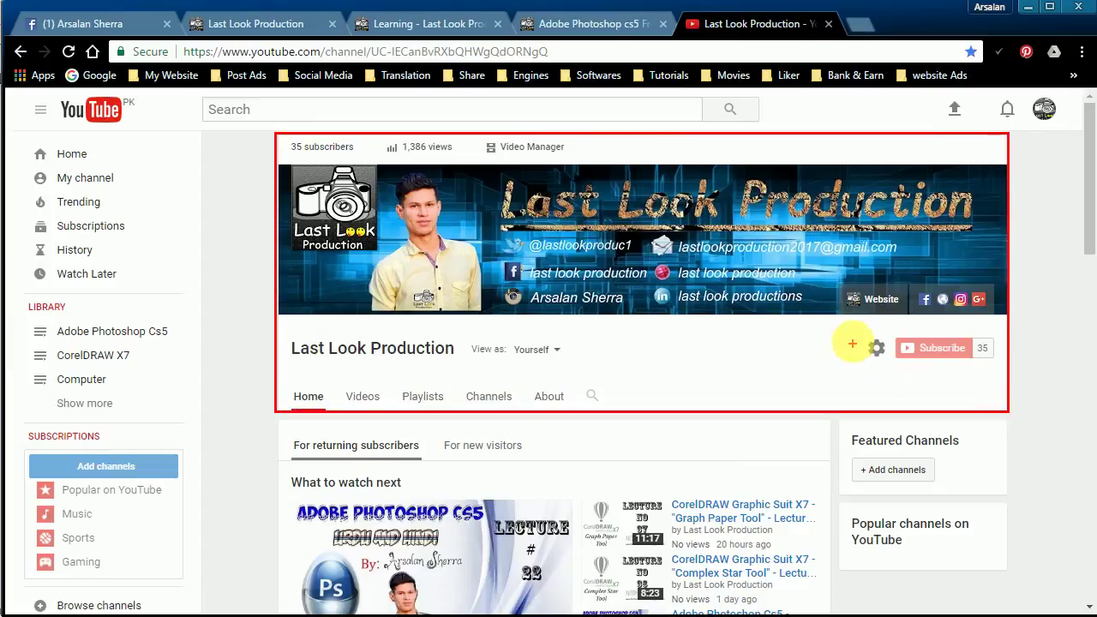
drag(865, 327, 1000, 362)
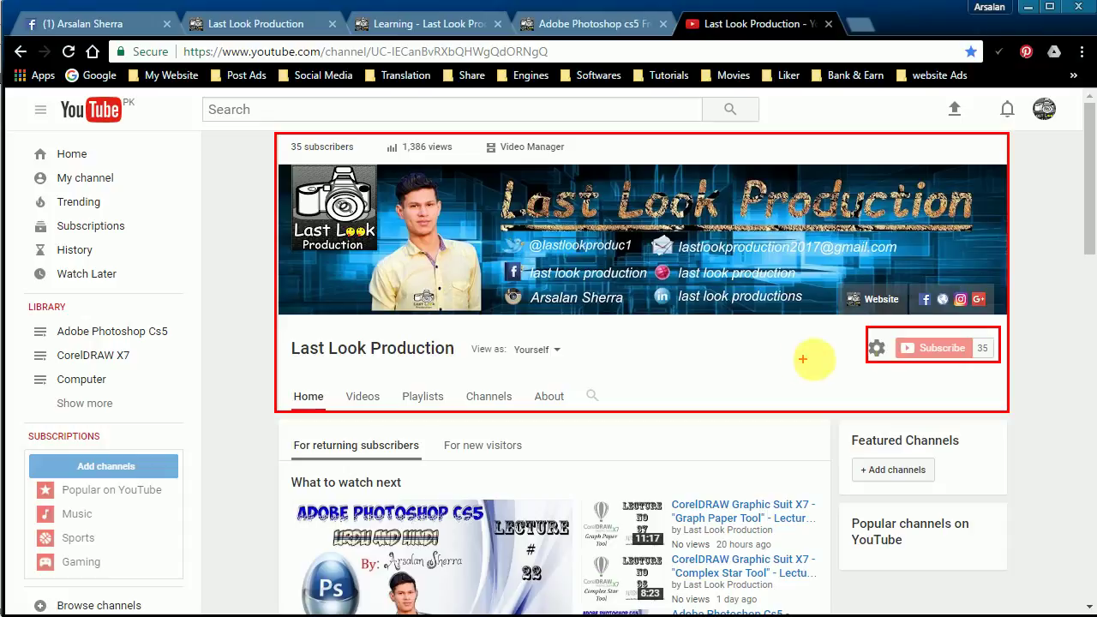
key(Escape)
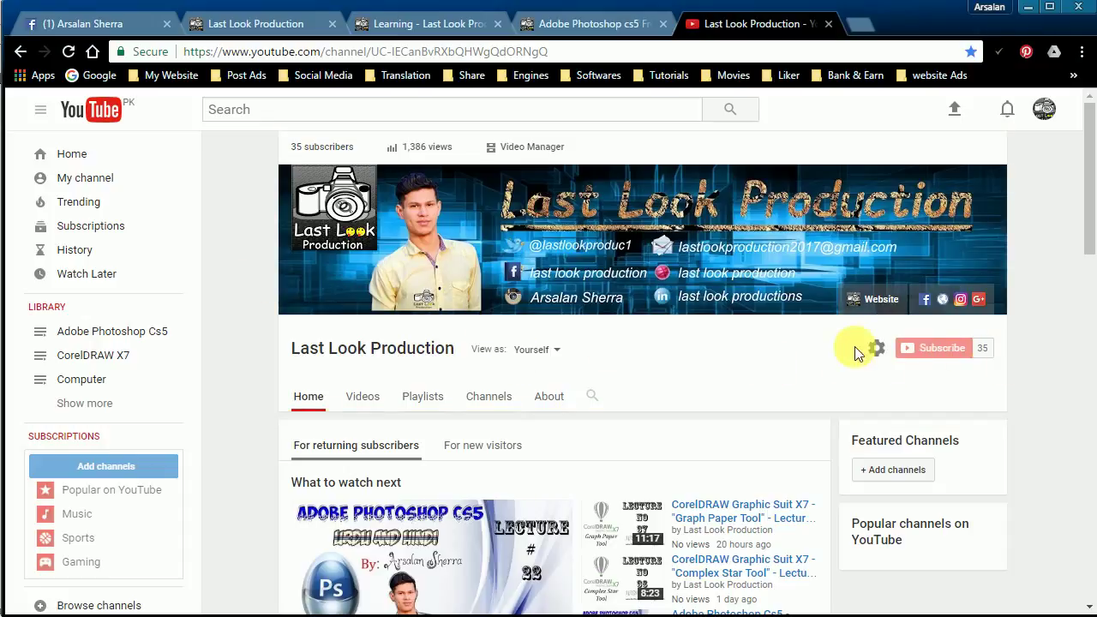
- Scroll up and down through the channel's popular uploads
scroll(273, 459, down, 5)
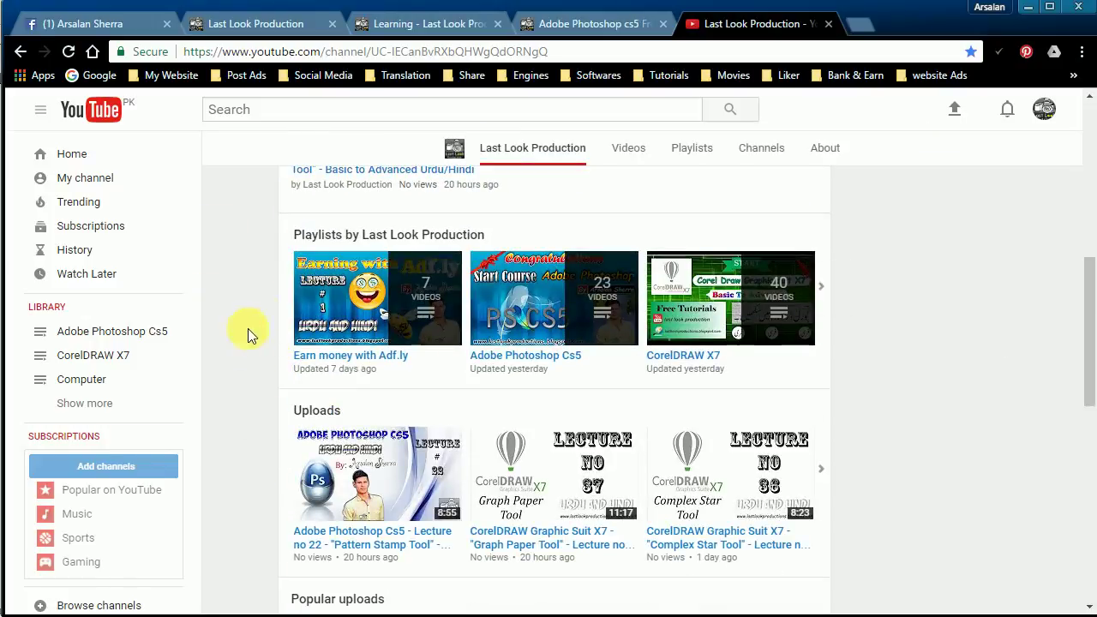
mouse_move(549, 480)
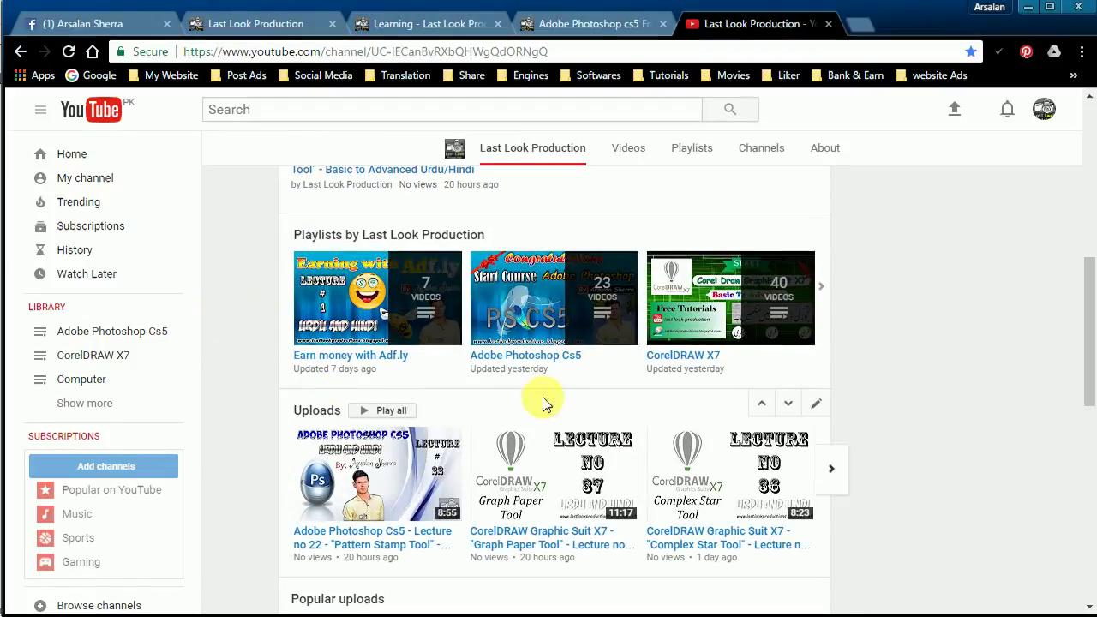
scroll(298, 406, down, 5)
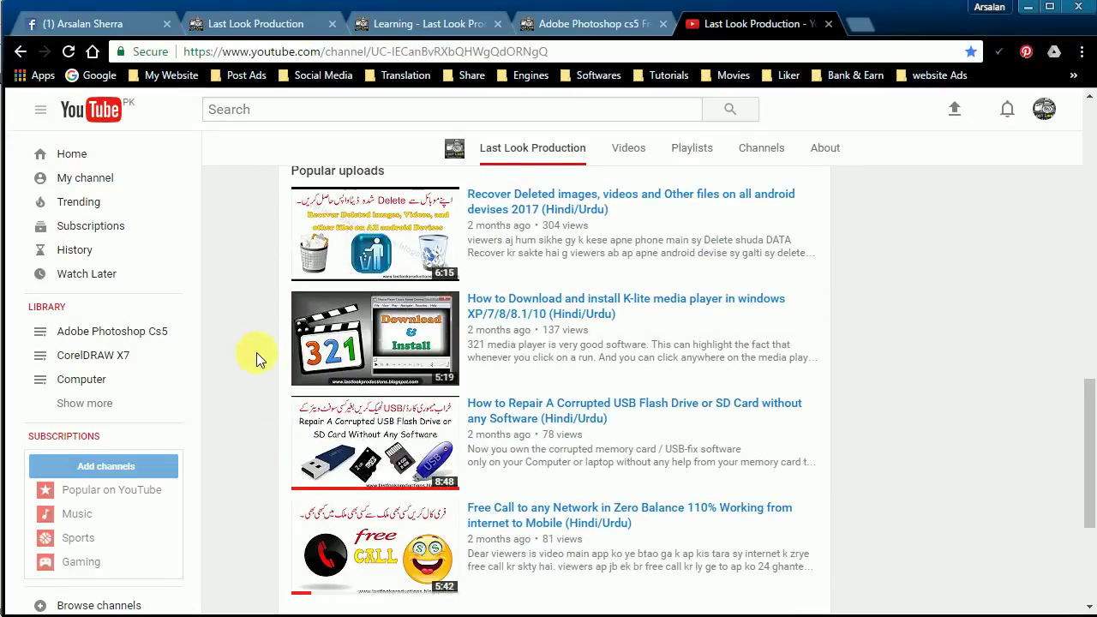
scroll(256, 352, up, 10)
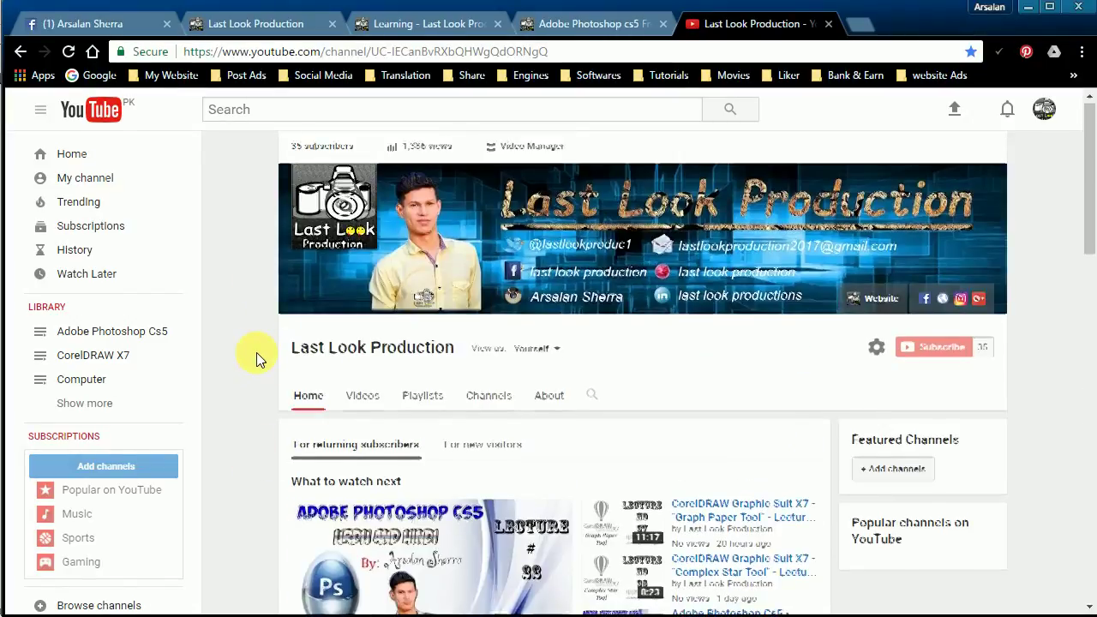
scroll(256, 352, down, 5)
scroll(256, 352, down, 5)
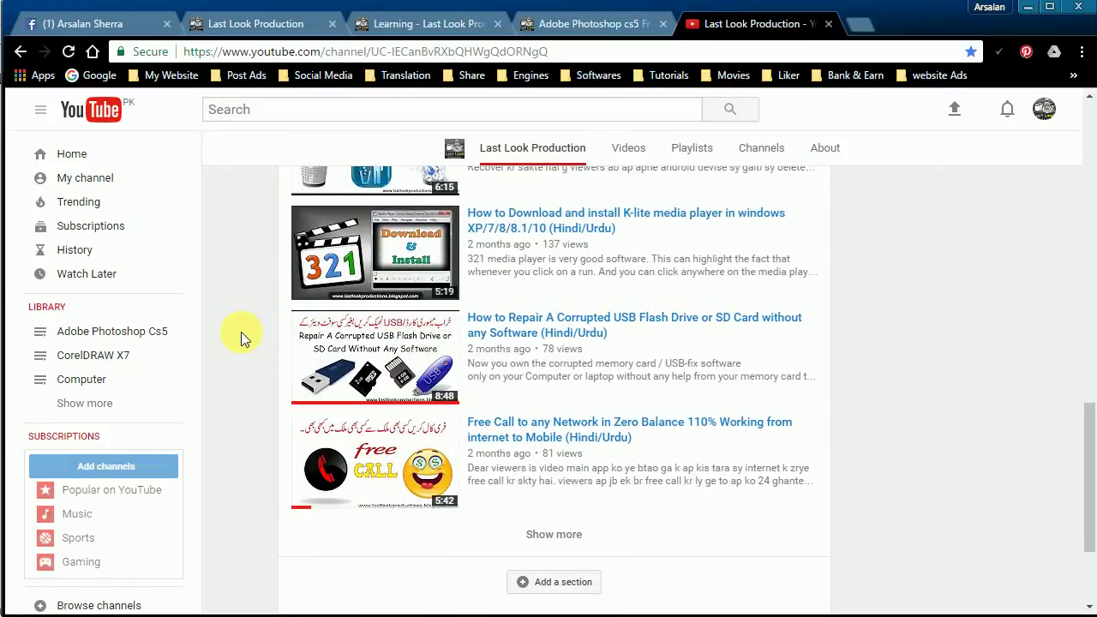
scroll(240, 332, down, 2)
scroll(240, 331, up, 3)
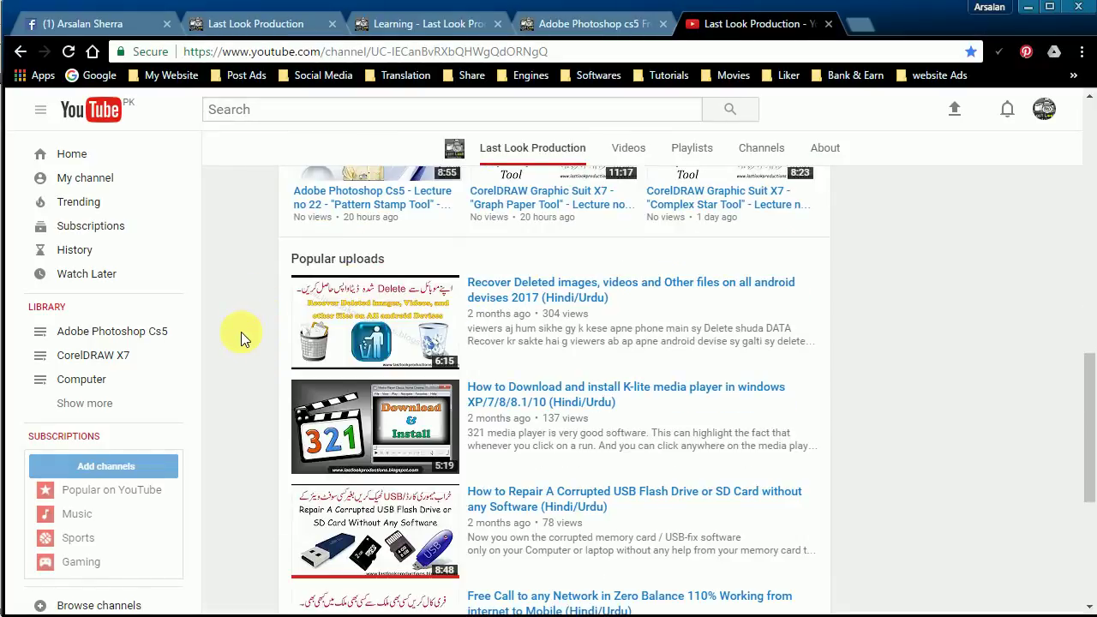
scroll(241, 332, up, 5)
scroll(241, 332, up, 4)
scroll(241, 332, up, 2)
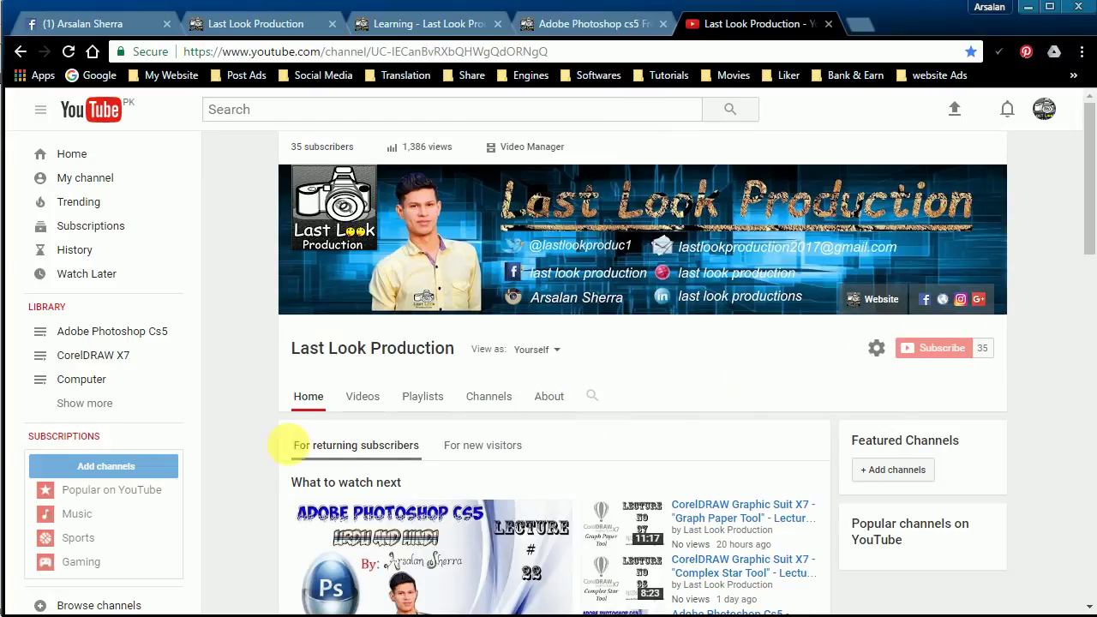
scroll(270, 452, down, 5)
scroll(270, 453, down, 4)
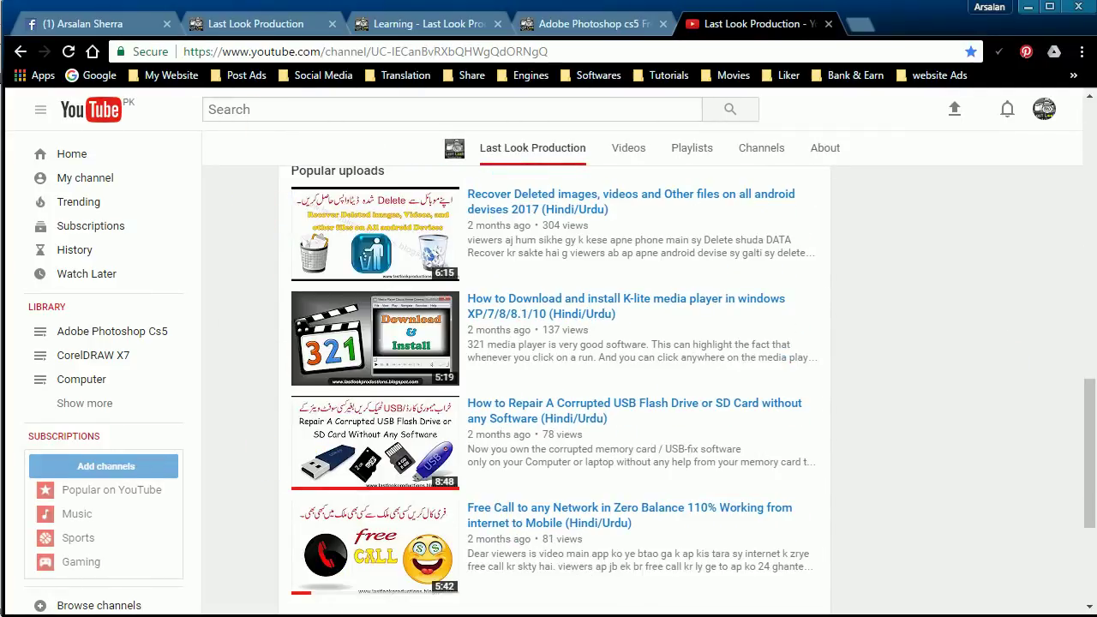